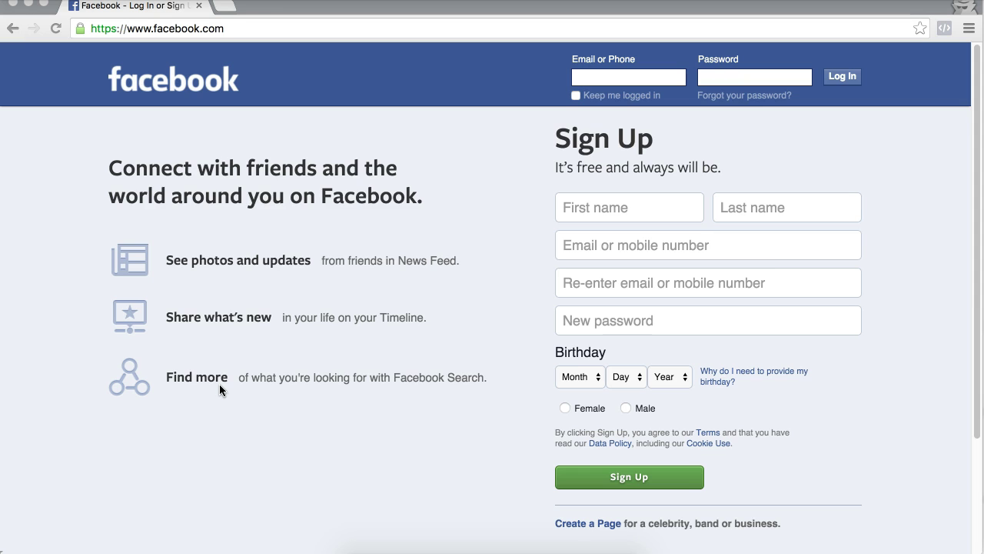
Step: Load business.facebook.com and scroll down to the Setting Up Business Manager section
{"action": "left_click", "coordinate": [417, 28]}
{"action": "type", "text": "bus"}
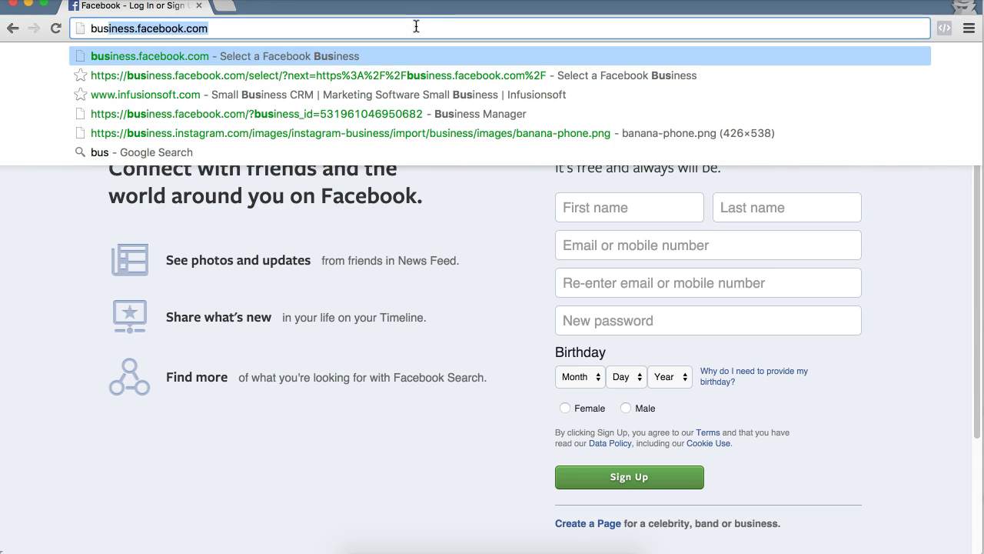
{"action": "type", "text": "iness.face"}
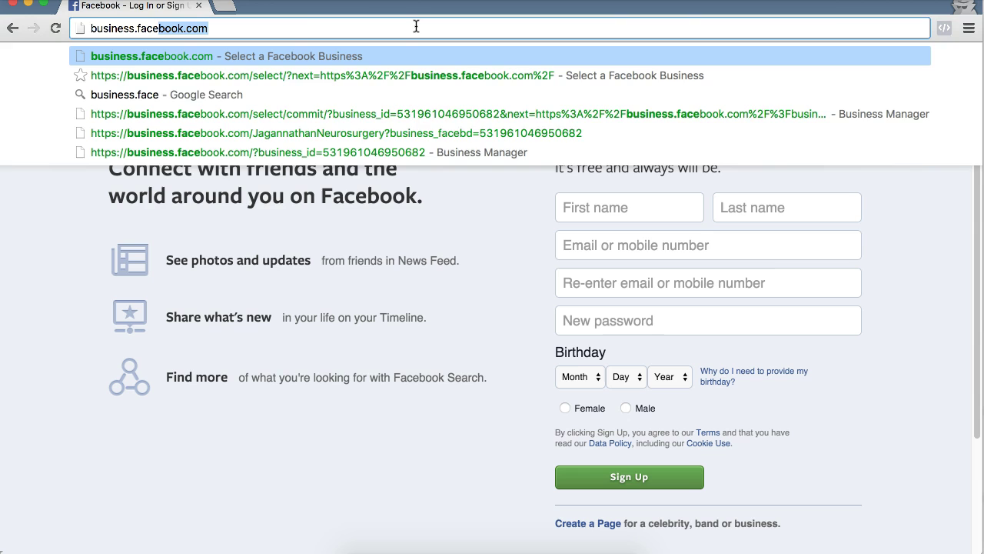
{"action": "type", "text": "book.com"}
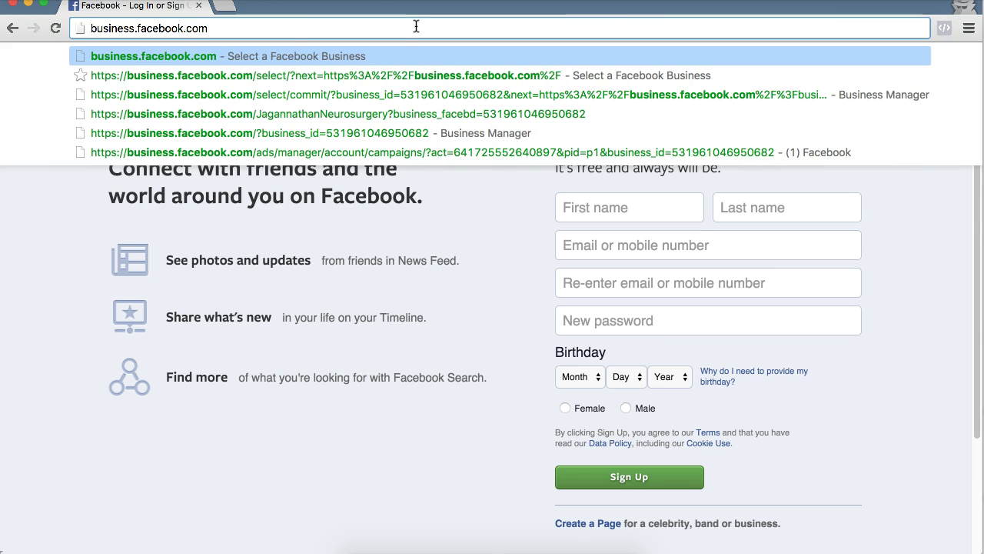
{"action": "key", "text": "Return"}
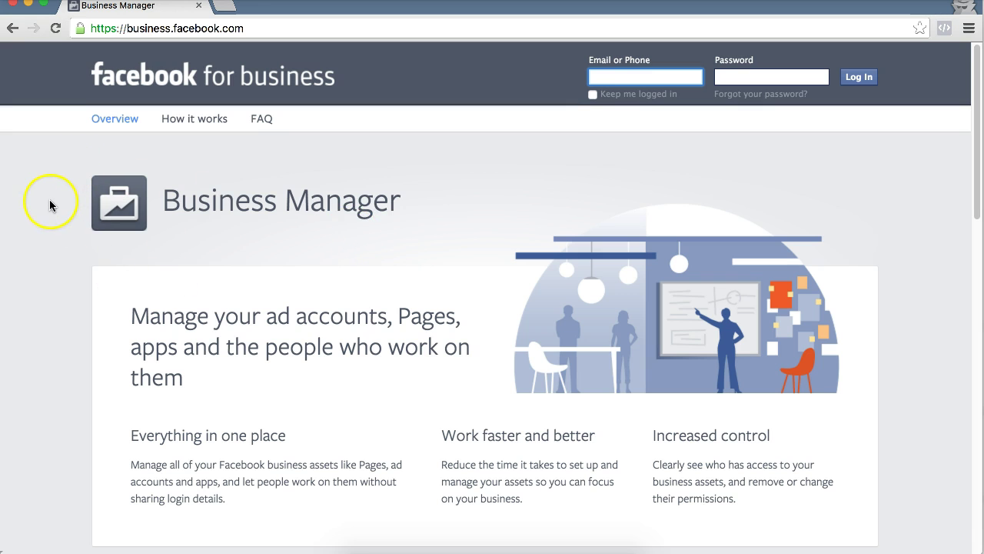
{"action": "scroll", "coordinate": [70, 229], "scroll_direction": "down", "scroll_amount": 3}
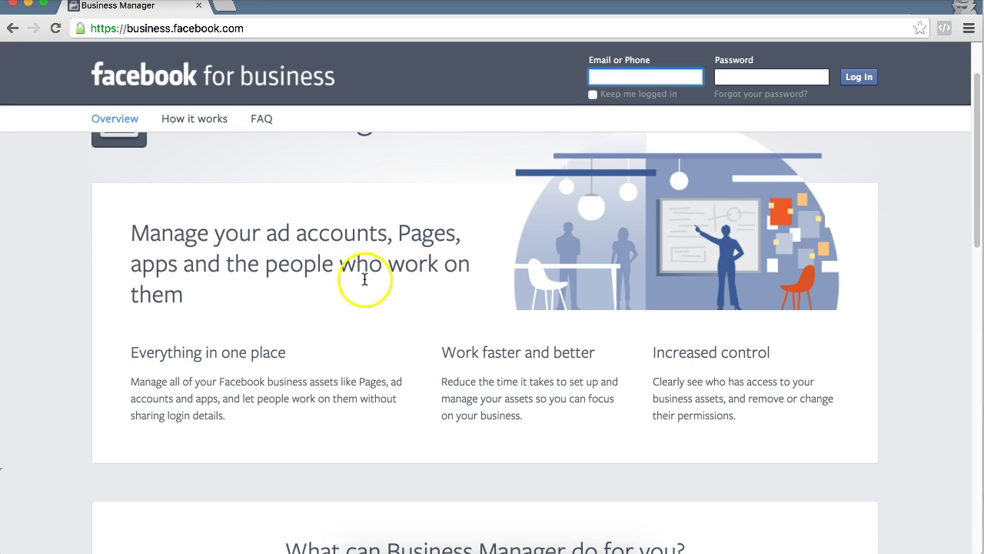
{"action": "scroll", "coordinate": [446, 318], "scroll_direction": "down", "scroll_amount": 2}
{"action": "scroll", "coordinate": [369, 300], "scroll_direction": "down", "scroll_amount": 5}
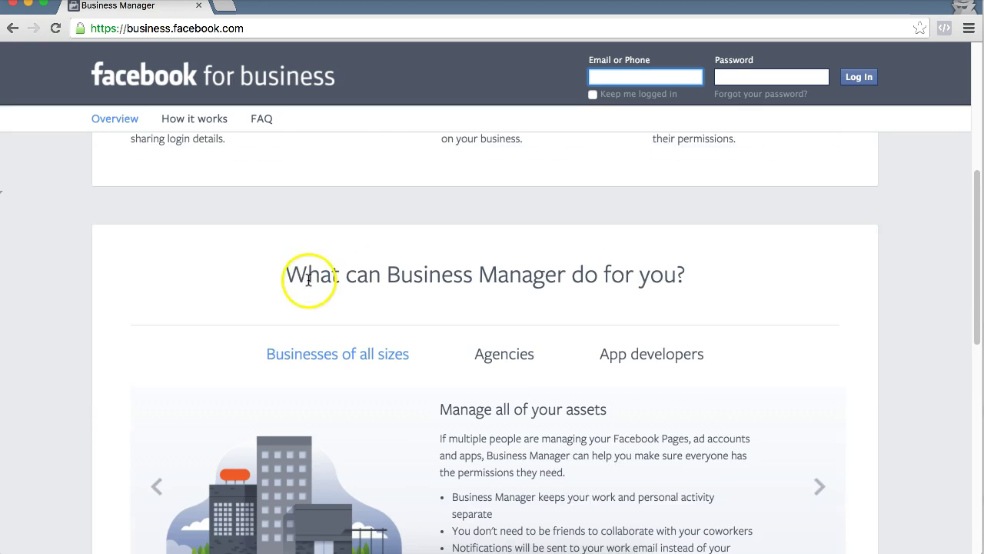
{"action": "scroll", "coordinate": [376, 254], "scroll_direction": "down", "scroll_amount": 1}
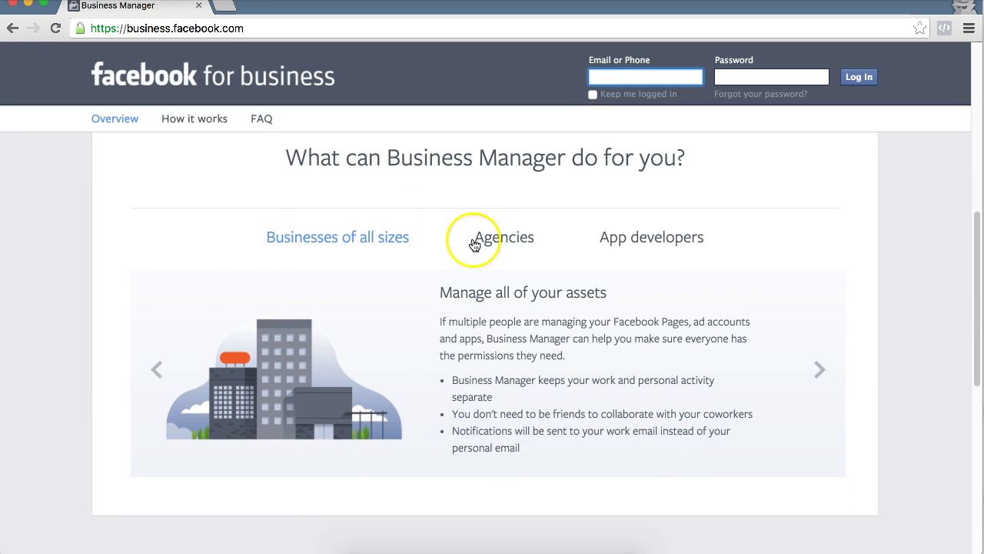
{"action": "scroll", "coordinate": [492, 250], "scroll_direction": "down", "scroll_amount": 5}
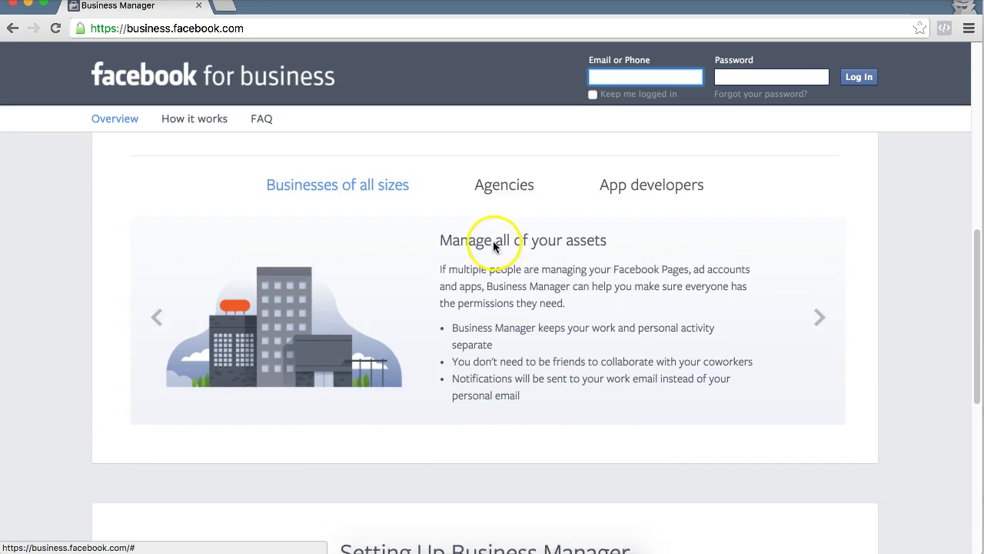
{"action": "scroll", "coordinate": [472, 253], "scroll_direction": "down", "scroll_amount": 3}
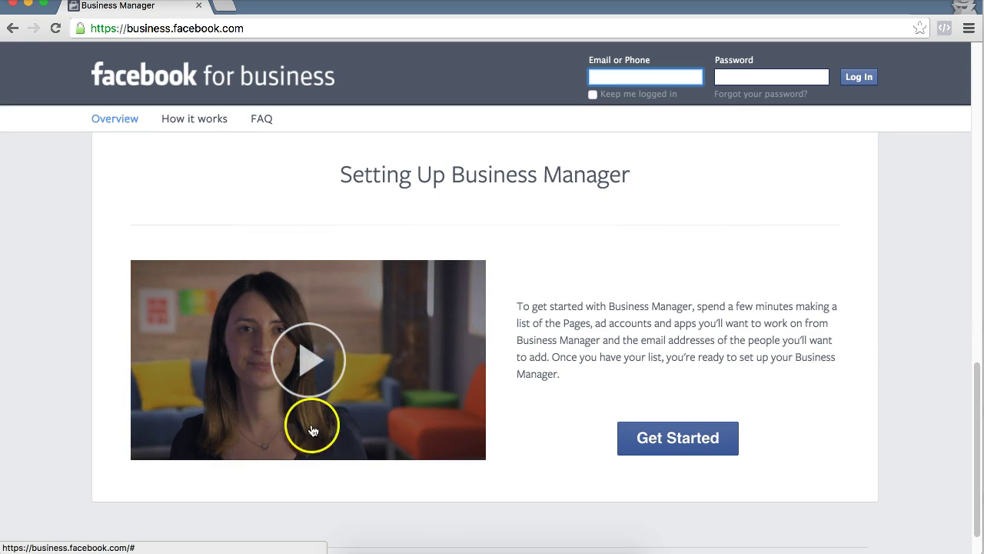
{"action": "scroll", "coordinate": [259, 384], "scroll_direction": "down", "scroll_amount": 1}
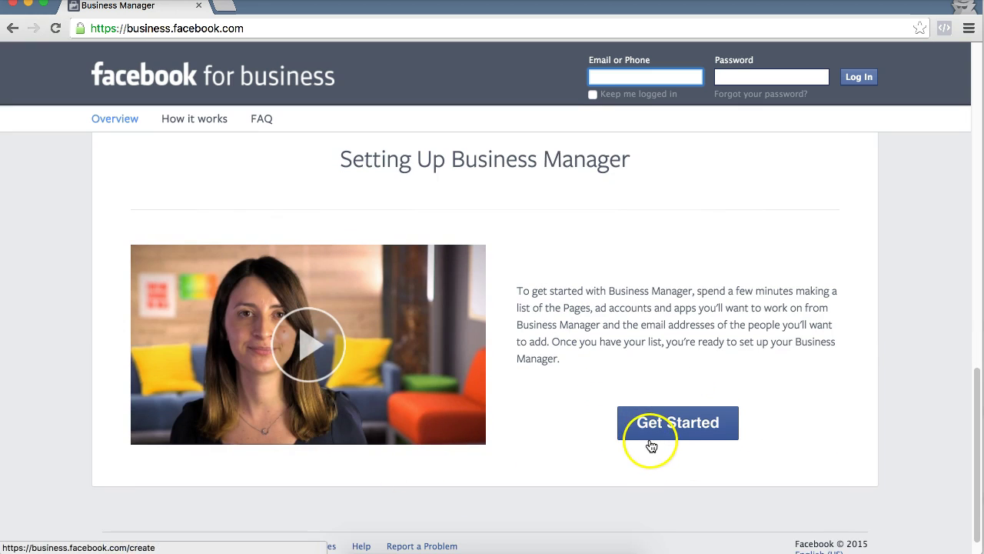
Step: Log in with the account e-mail and password, then continue past Getting Started to Step 2
{"action": "left_click", "coordinate": [689, 422]}
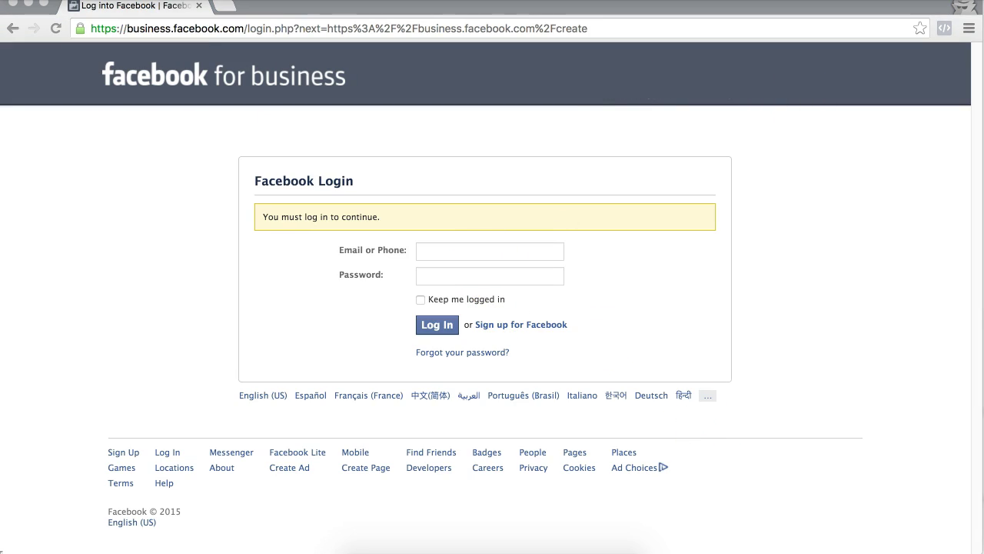
{"action": "left_click", "coordinate": [442, 251]}
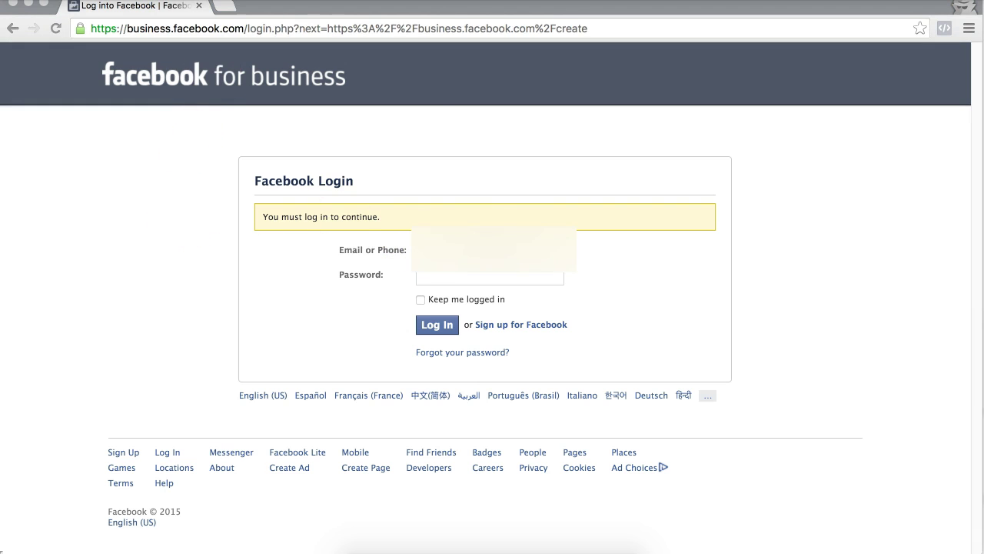
{"action": "left_click", "coordinate": [470, 277]}
{"action": "key", "text": "super+v"}
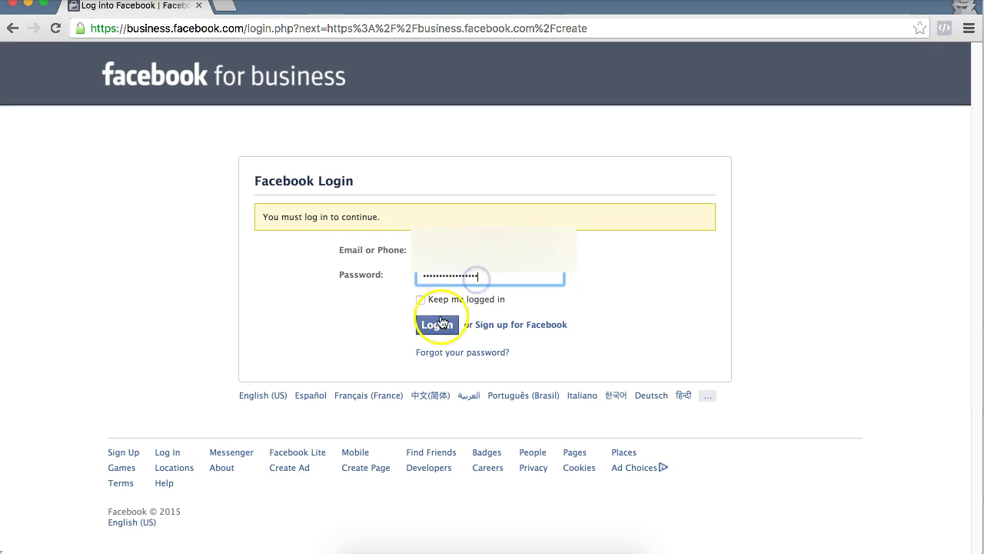
{"action": "left_click", "coordinate": [437, 326]}
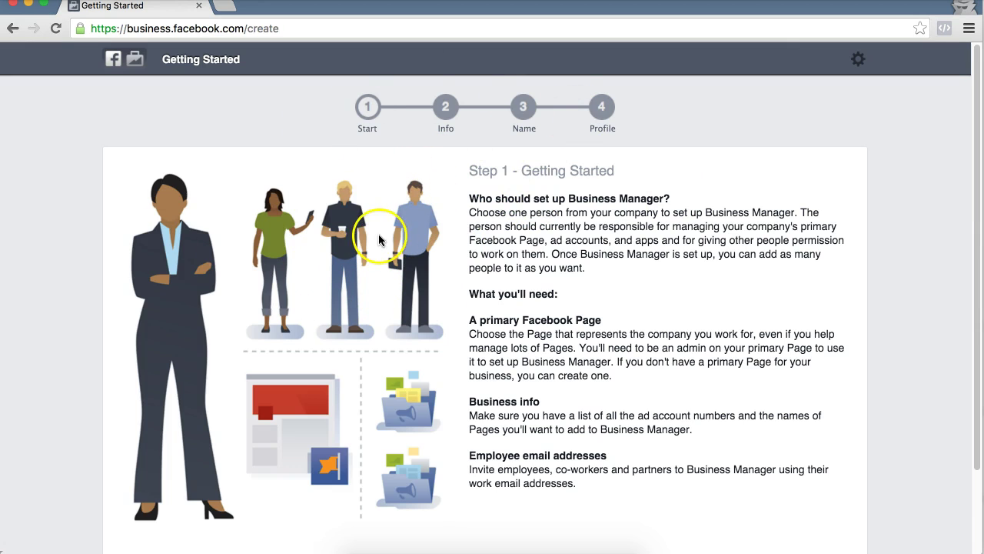
{"action": "scroll", "coordinate": [508, 276], "scroll_direction": "down", "scroll_amount": 3}
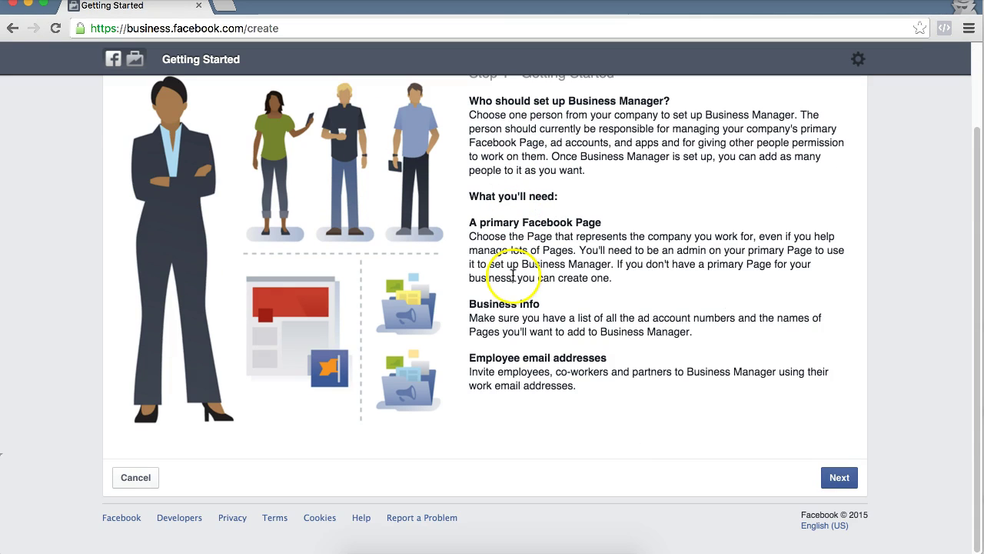
{"action": "left_click", "coordinate": [840, 478]}
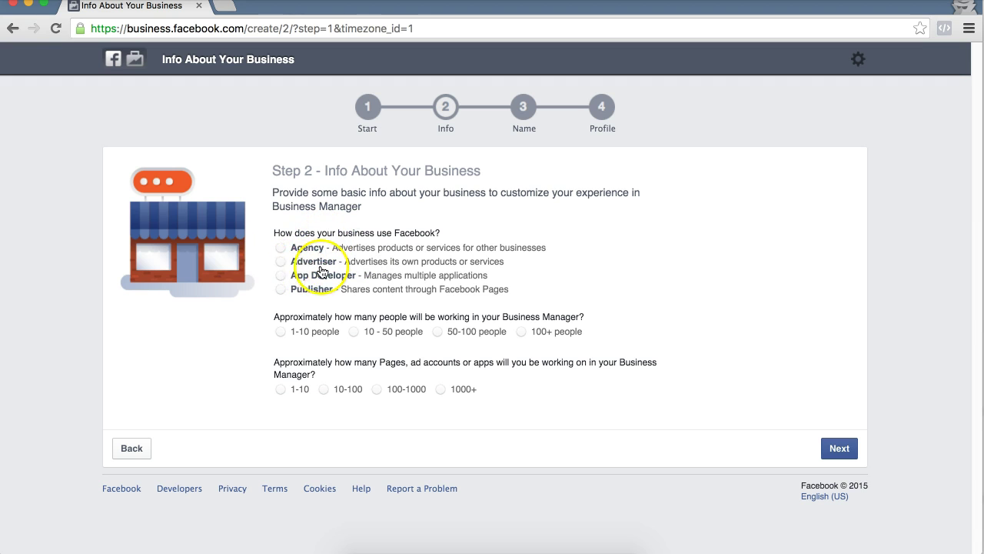
Step: Describe the business as Advertiser, Automotive, 1-10 people and 1-10 assets, then continue
{"action": "left_click", "coordinate": [280, 262]}
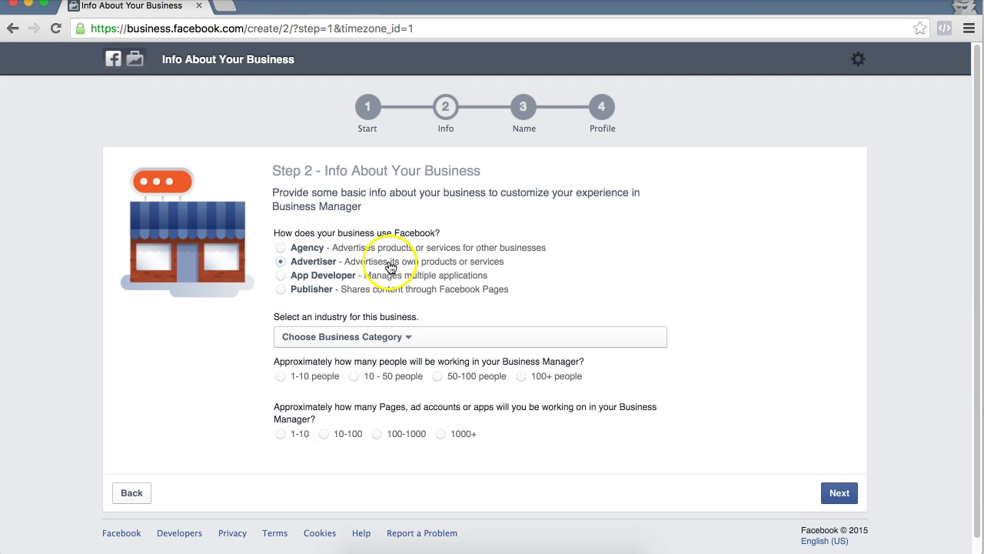
{"action": "scroll", "coordinate": [480, 258], "scroll_direction": "down", "scroll_amount": 1}
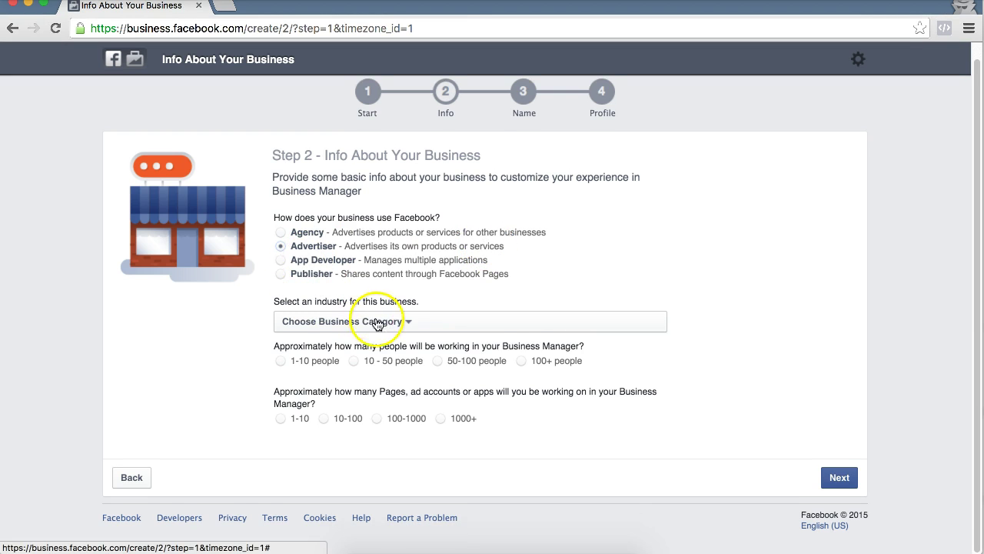
{"action": "left_click", "coordinate": [384, 319]}
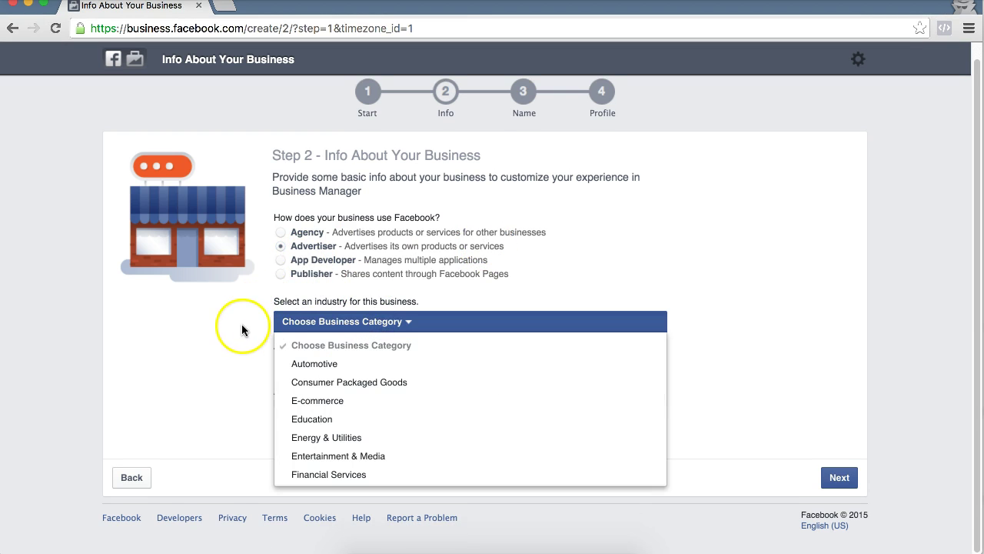
{"action": "left_click", "coordinate": [331, 365]}
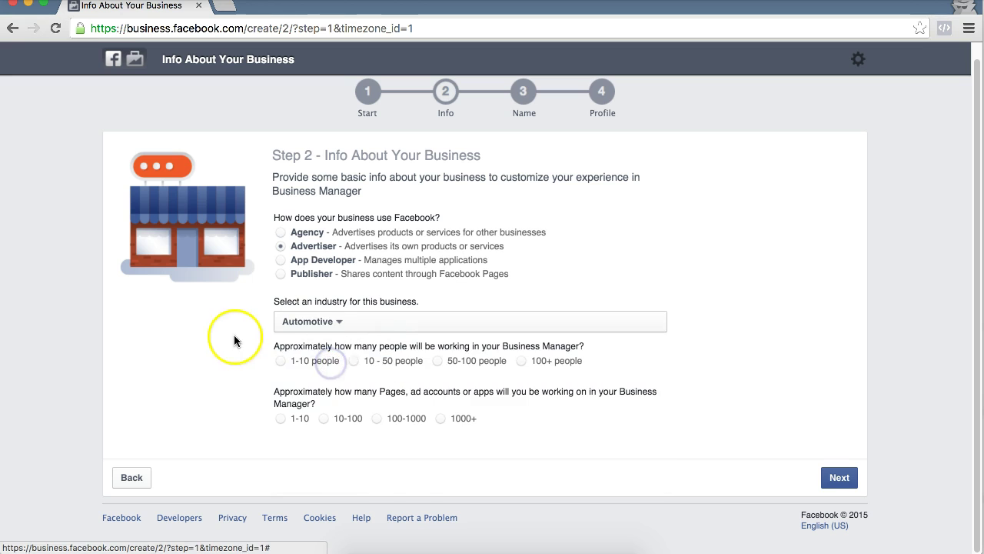
{"action": "left_click", "coordinate": [335, 328]}
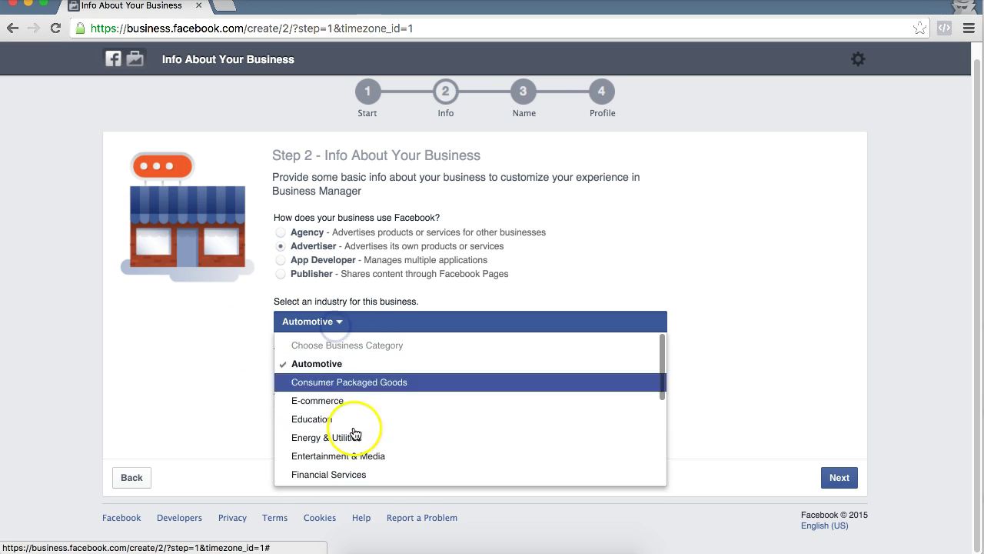
{"action": "left_click", "coordinate": [338, 369]}
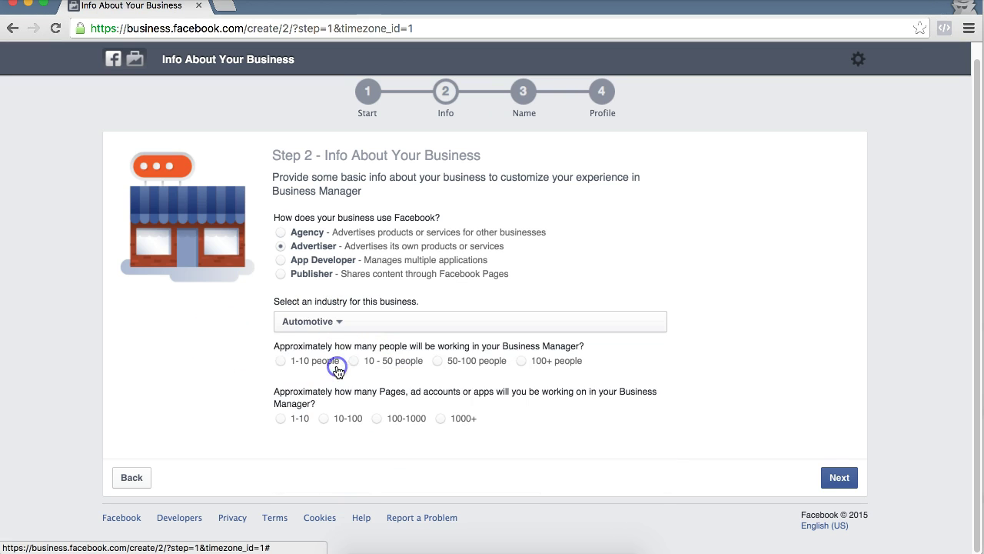
{"action": "left_click", "coordinate": [275, 366]}
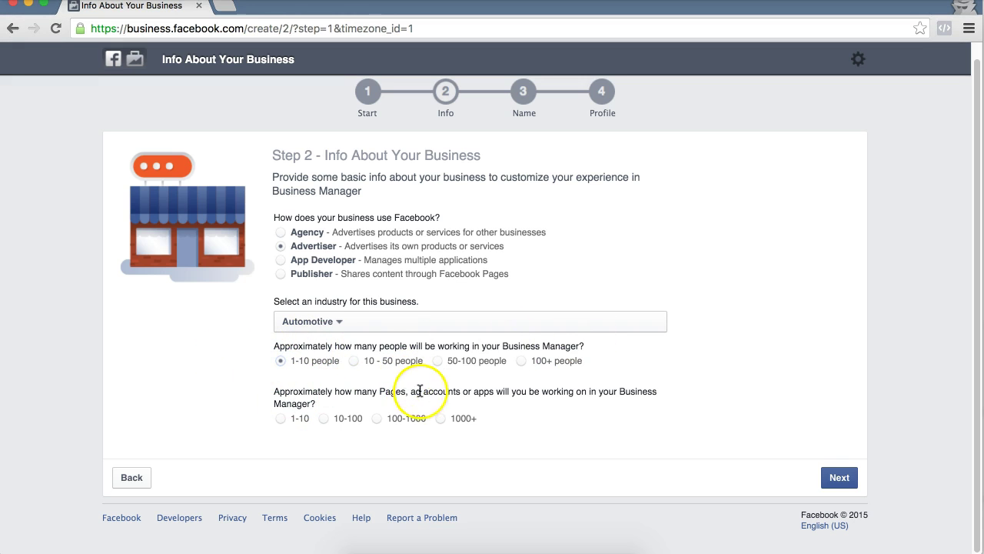
{"action": "left_click", "coordinate": [280, 420]}
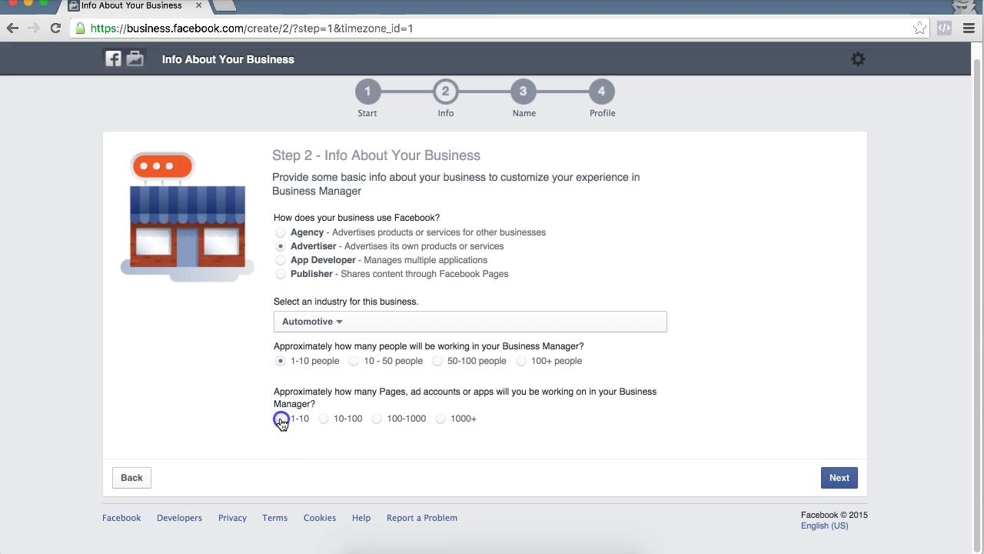
{"action": "left_click", "coordinate": [840, 478]}
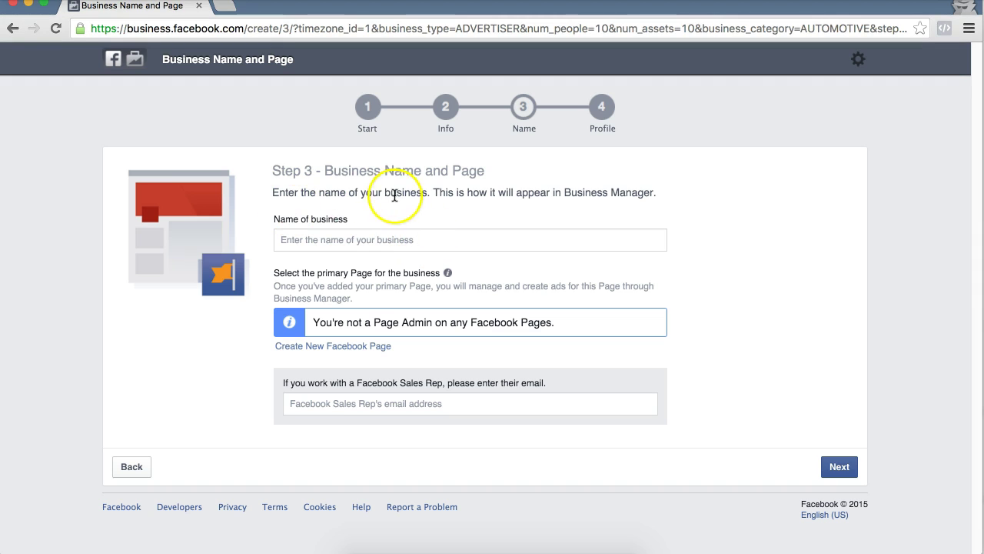
Step: Enter 'Jim's Auto Shop' in the Name of business field
{"action": "left_click", "coordinate": [399, 240]}
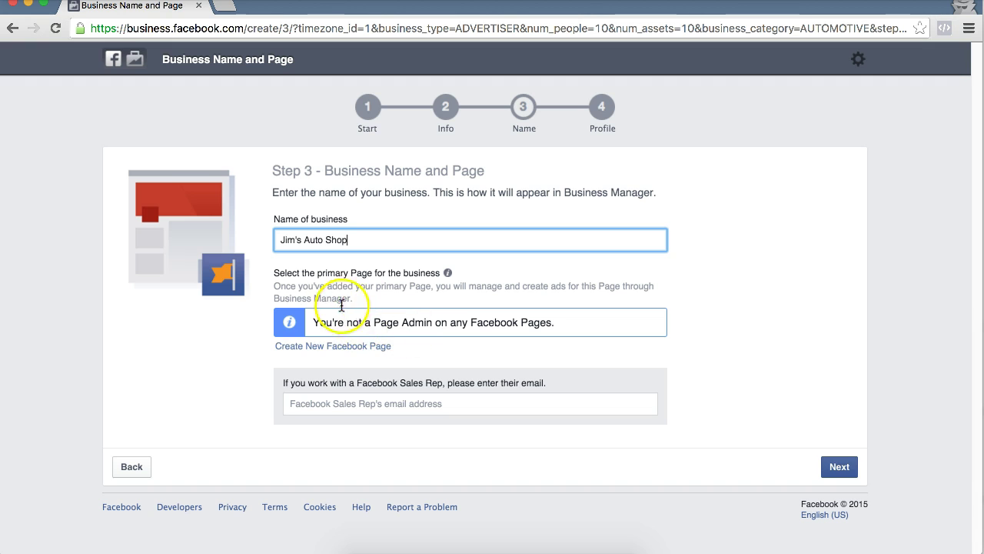
{"action": "left_click", "coordinate": [321, 349]}
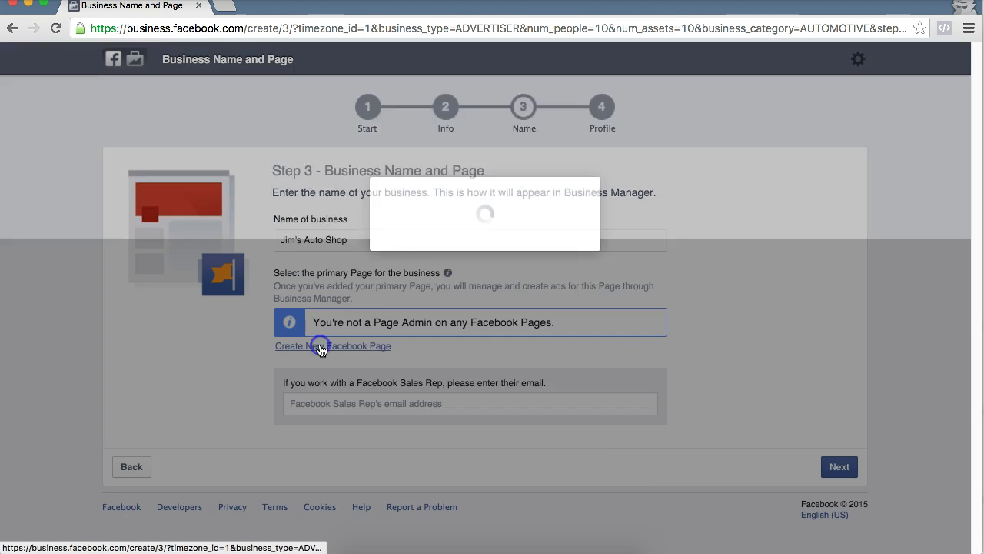
{"action": "left_click", "coordinate": [425, 151]}
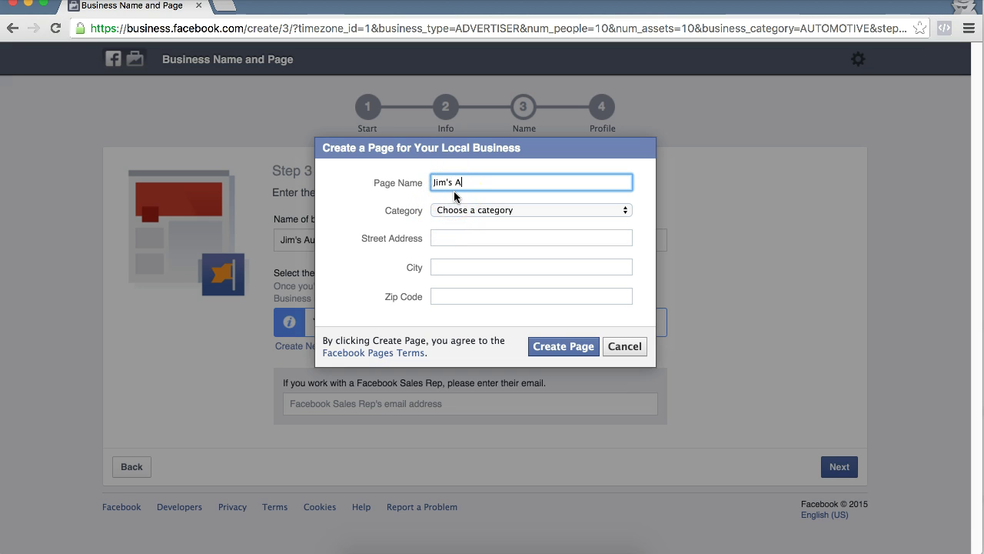
{"action": "type", "text": "Jim's Auto Shop"}
{"action": "left_click", "coordinate": [456, 211]}
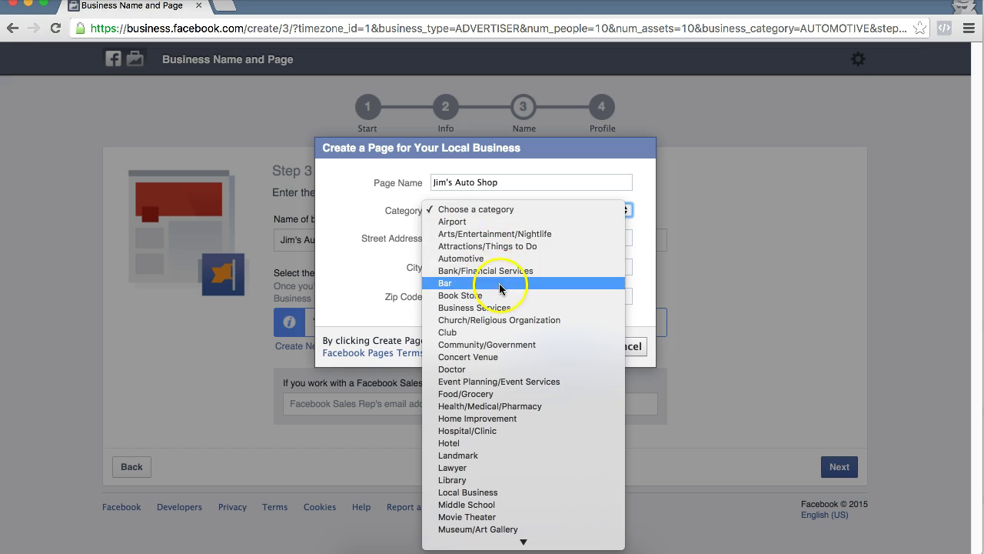
{"action": "left_click", "coordinate": [496, 257]}
{"action": "left_click", "coordinate": [458, 234]}
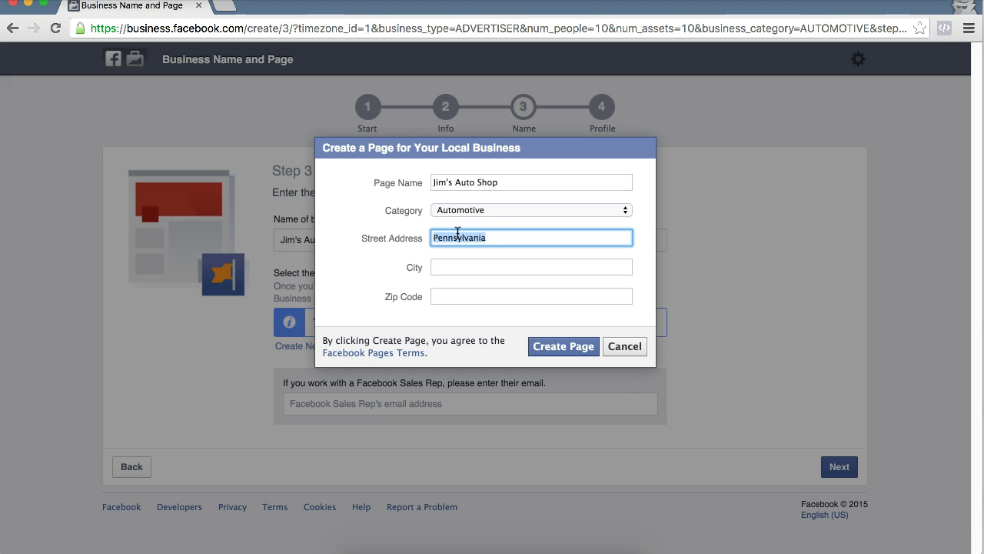
Step: Create a Jim's Auto Shop Brand or Product Page in the App Page category and make it primary
{"action": "left_click", "coordinate": [627, 347]}
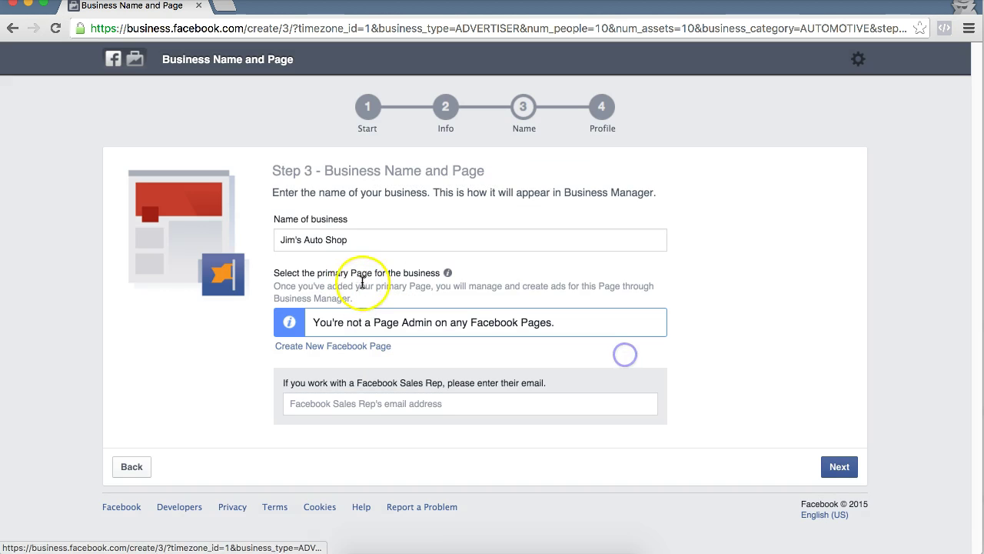
{"action": "left_click", "coordinate": [357, 347]}
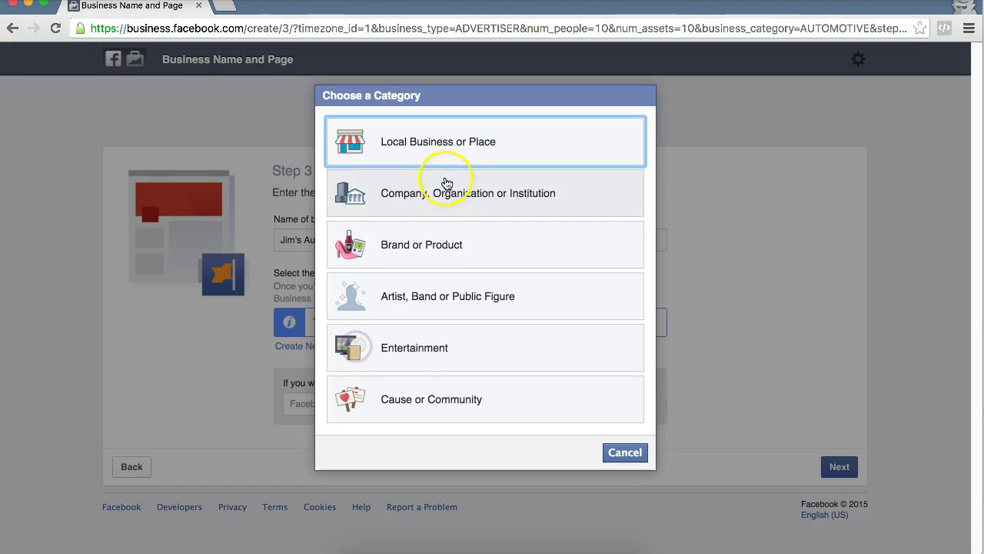
{"action": "left_click", "coordinate": [428, 246]}
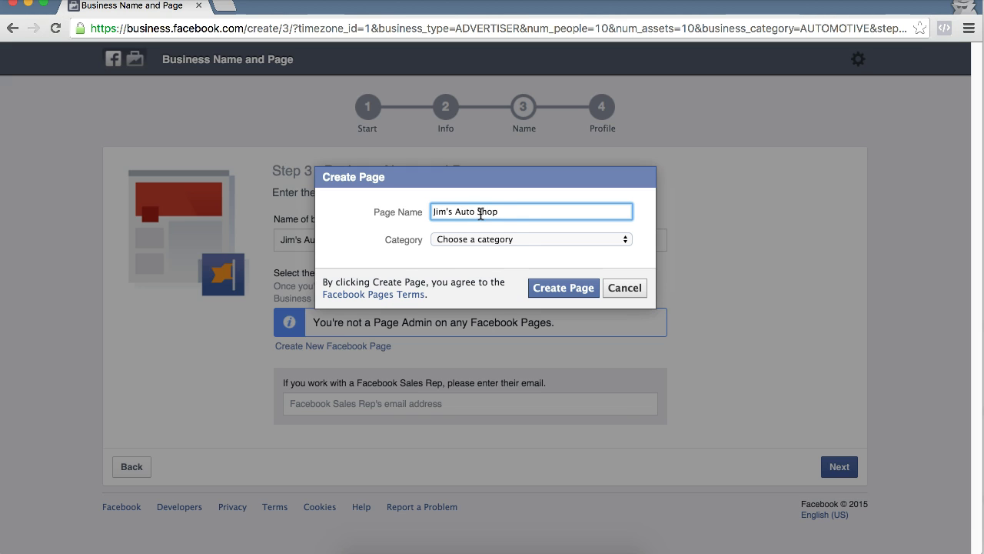
{"action": "left_click", "coordinate": [496, 239]}
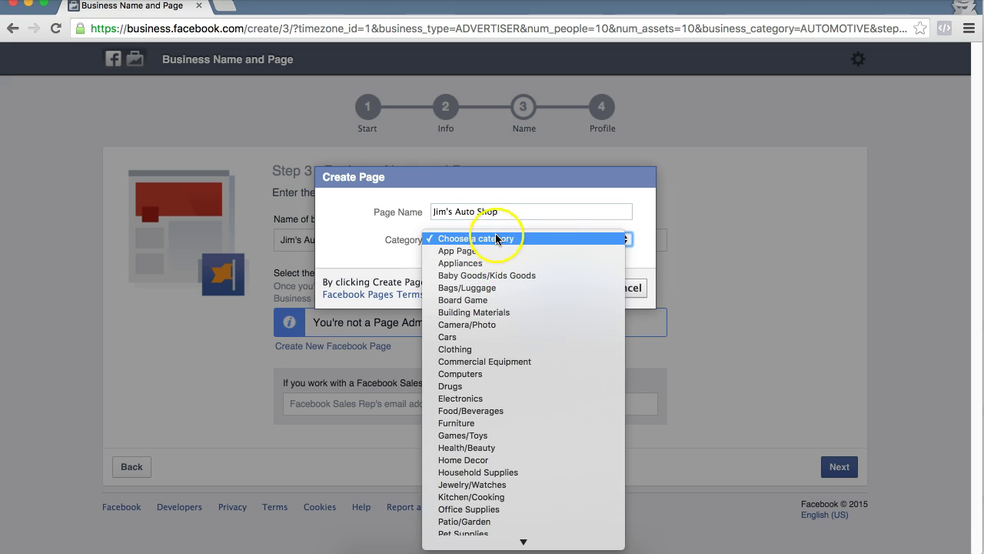
{"action": "scroll", "coordinate": [493, 419], "scroll_direction": "down", "scroll_amount": 3}
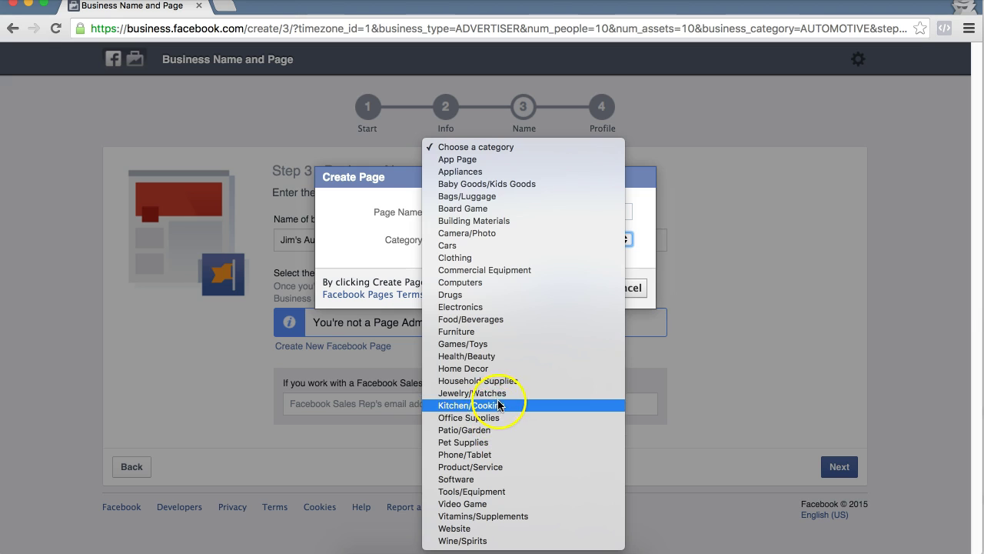
{"action": "left_click", "coordinate": [477, 159]}
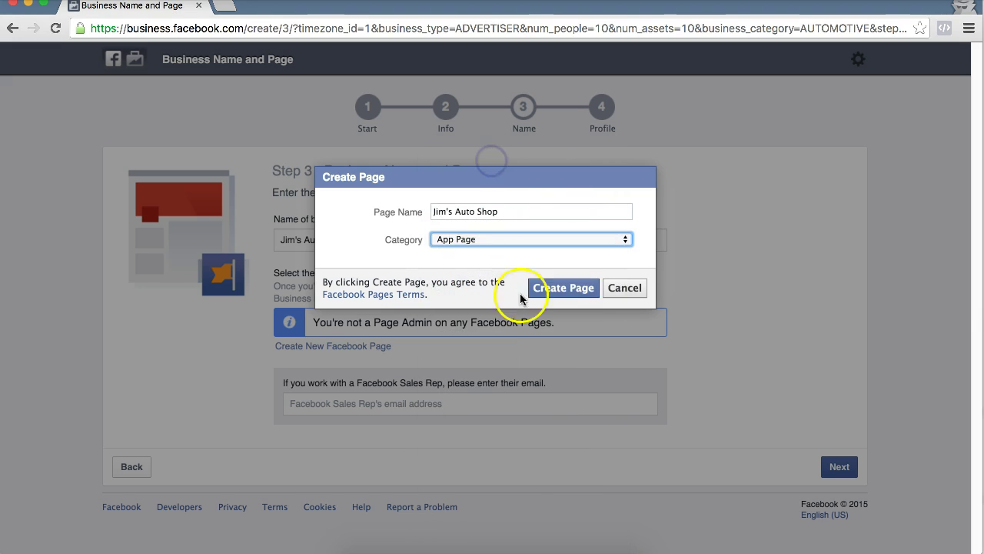
{"action": "left_click", "coordinate": [572, 290]}
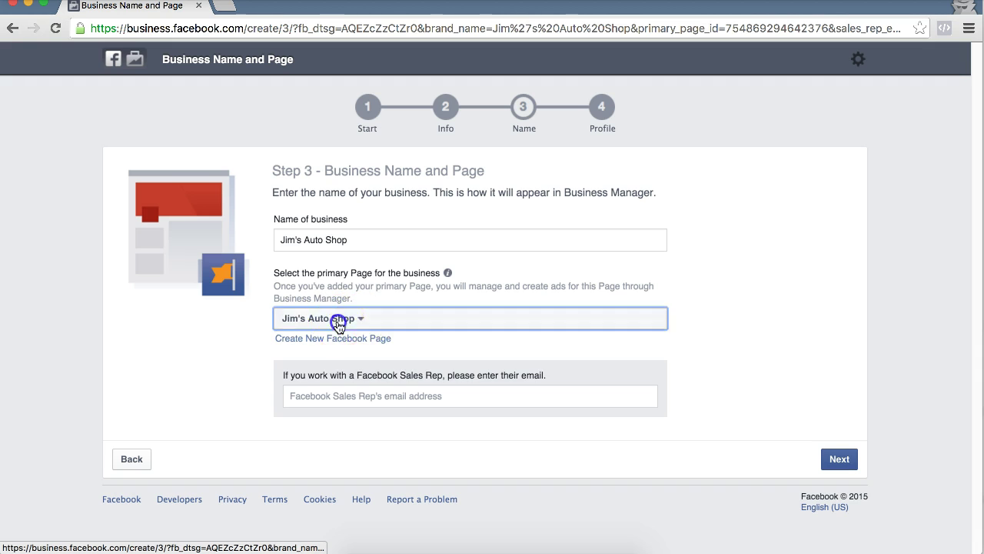
{"action": "left_click", "coordinate": [307, 326]}
{"action": "left_click", "coordinate": [344, 361]}
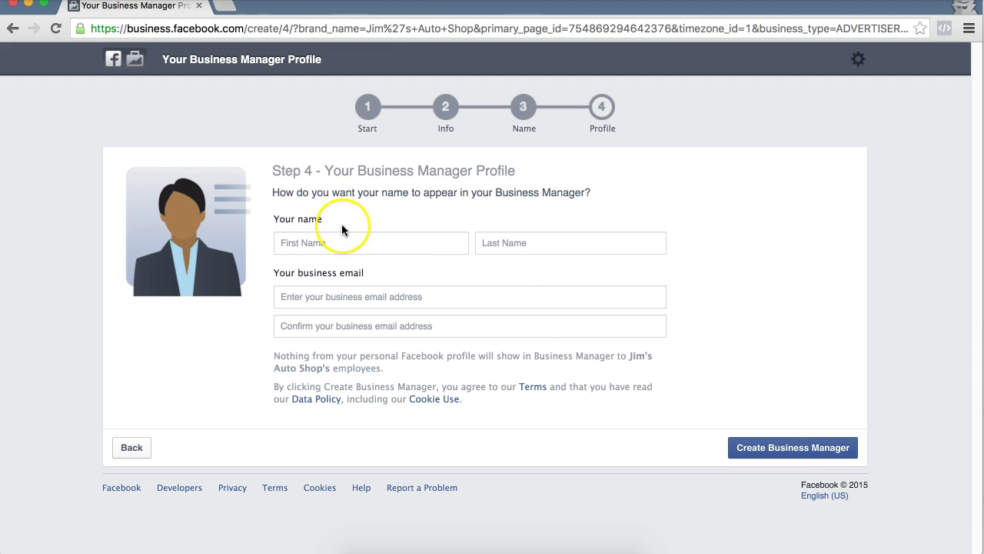
Step: Enter the user's first and last name in the profile form
{"action": "left_click", "coordinate": [370, 243]}
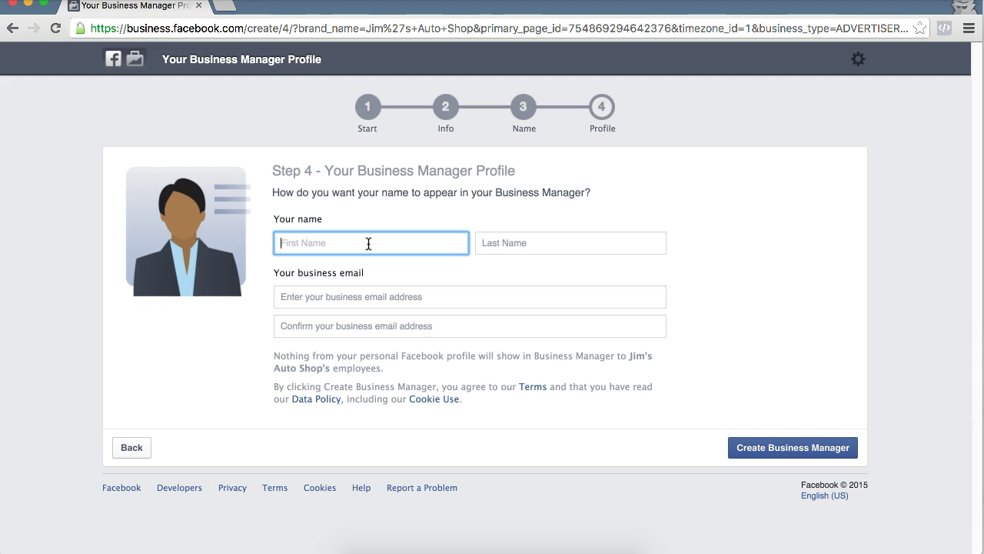
{"action": "key", "text": "Tab"}
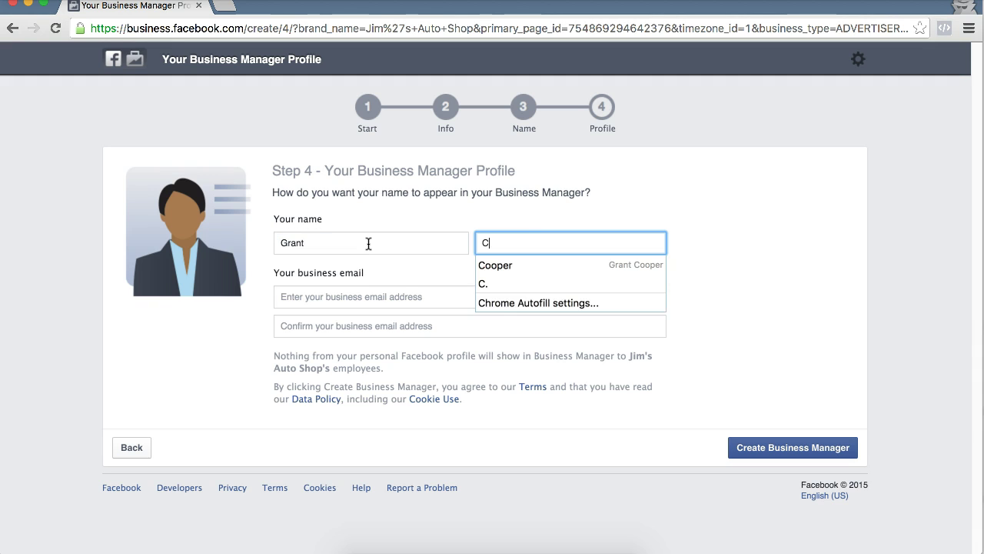
{"action": "key", "text": "Tab"}
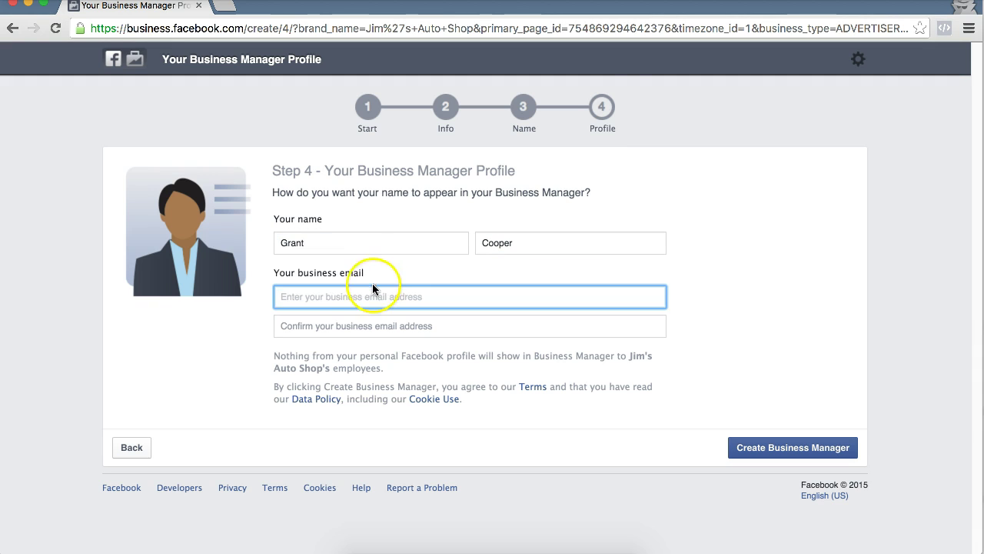
Step: Enter the business e-mail address and repeat it in the Confirm email field
{"action": "left_click", "coordinate": [352, 323]}
{"action": "left_click", "coordinate": [364, 298]}
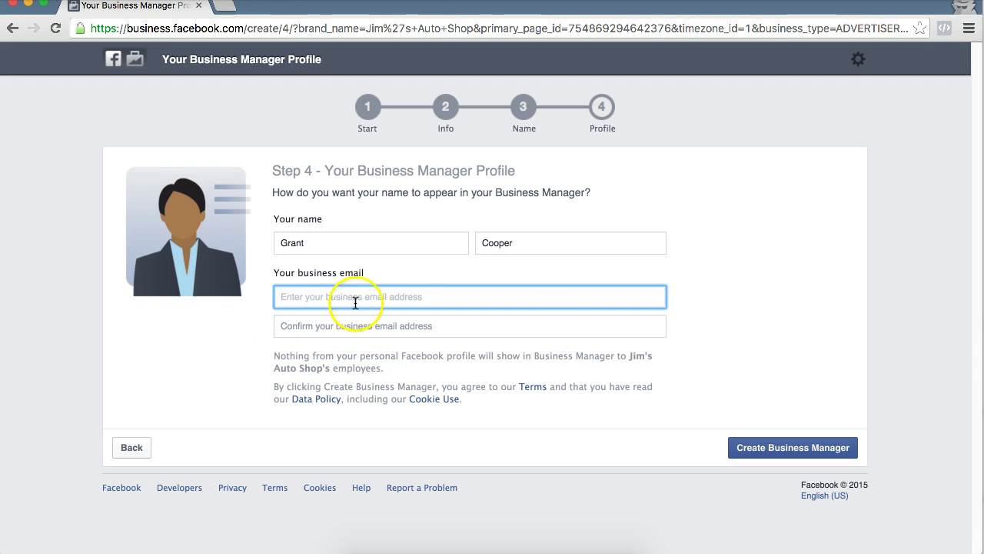
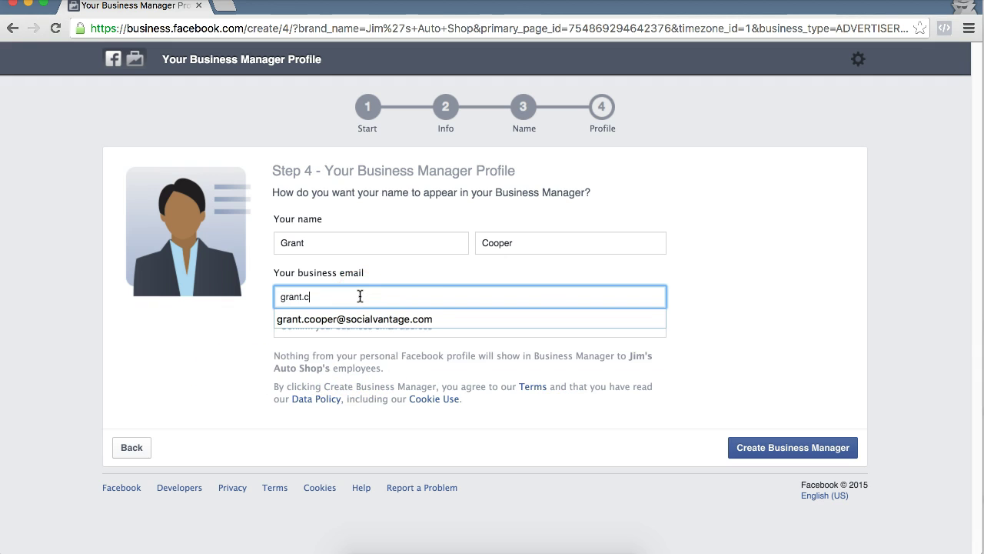
{"action": "key", "text": "Tab"}
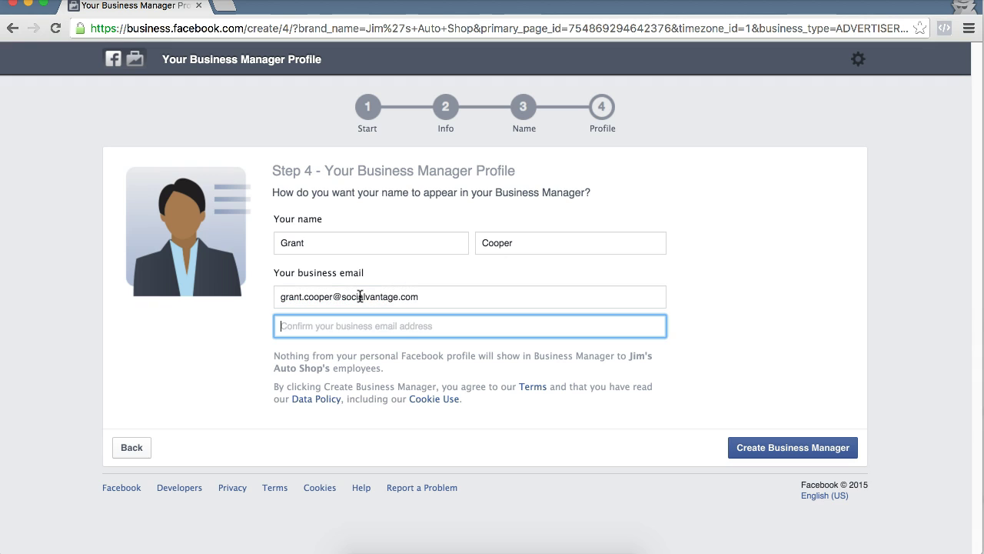
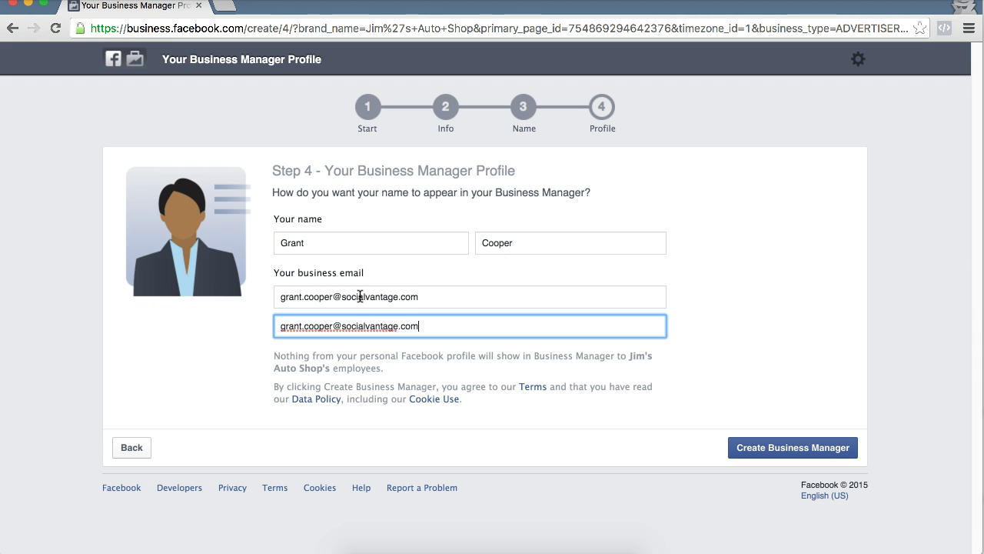
{"action": "left_click", "coordinate": [785, 319]}
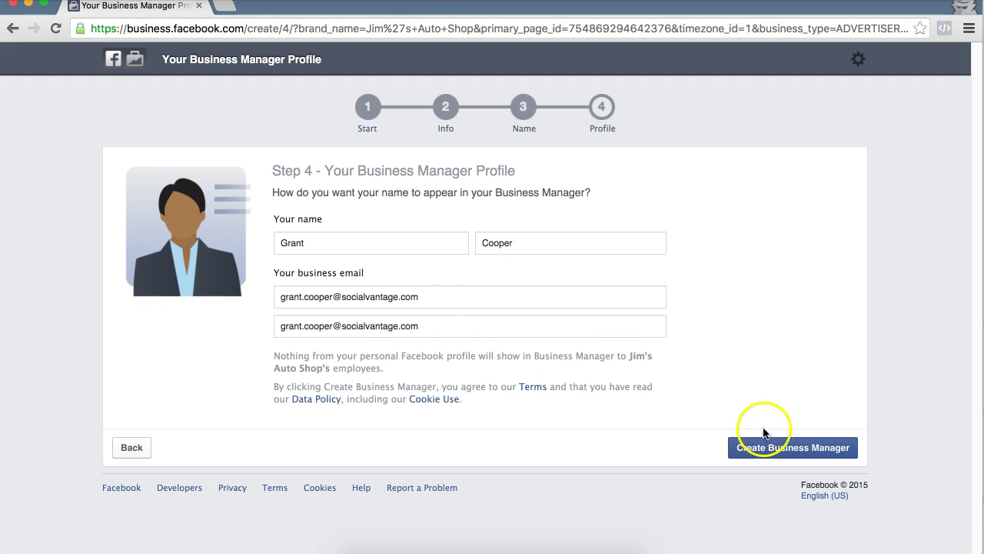
Step: Create the Jim's Auto Shop Business Manager and step through the welcome tour to the Overview
{"action": "left_click", "coordinate": [789, 451]}
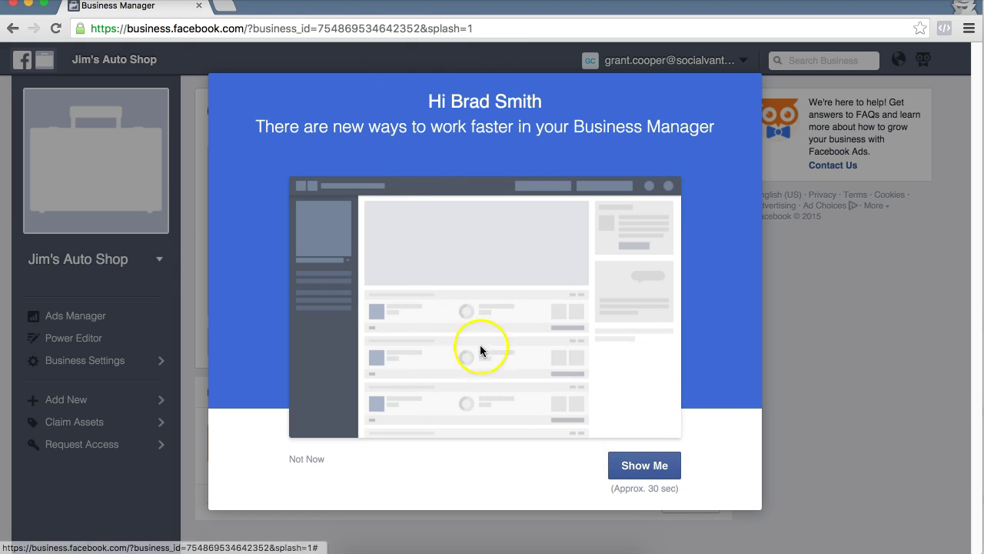
{"action": "left_click", "coordinate": [652, 466]}
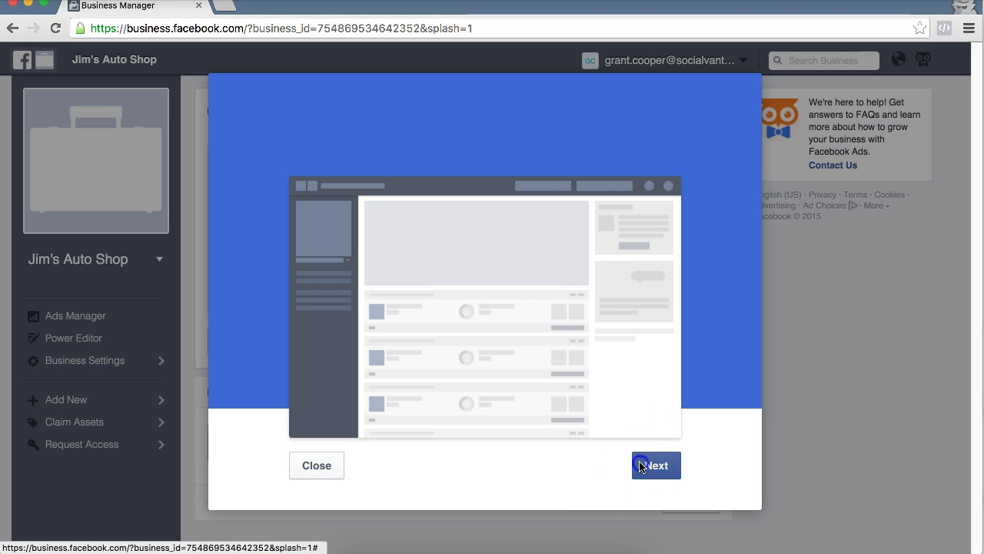
{"action": "left_click", "coordinate": [671, 477]}
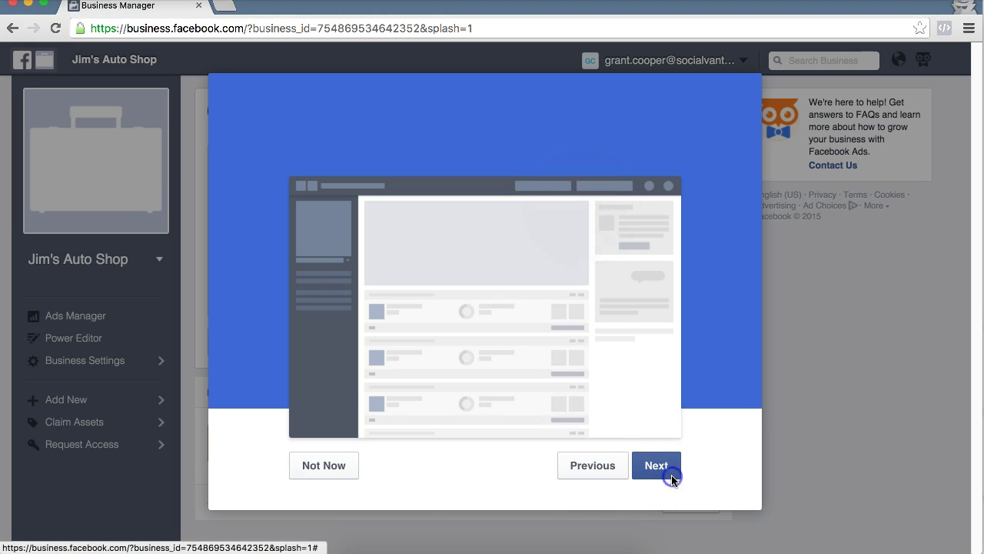
{"action": "left_click", "coordinate": [657, 467]}
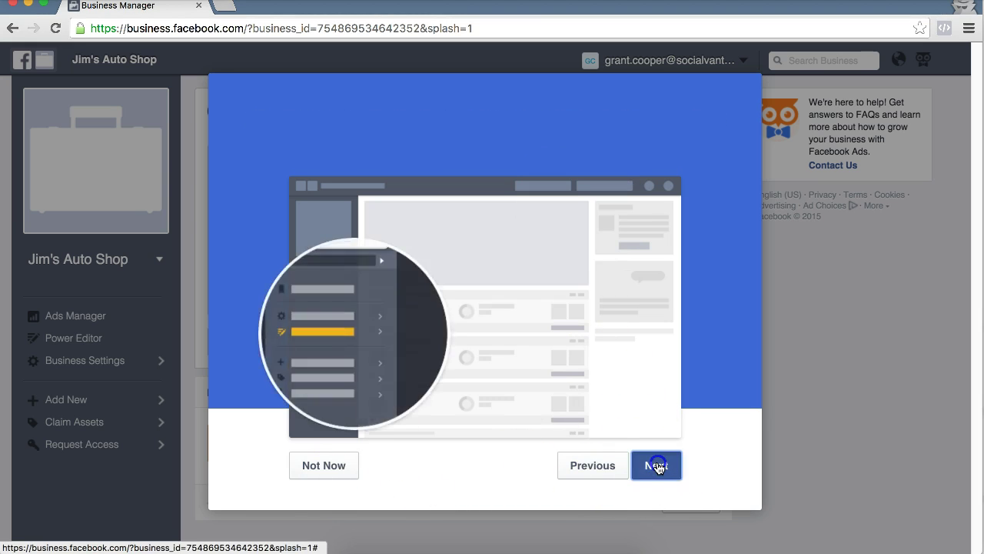
{"action": "left_click", "coordinate": [657, 467]}
{"action": "left_click", "coordinate": [657, 467]}
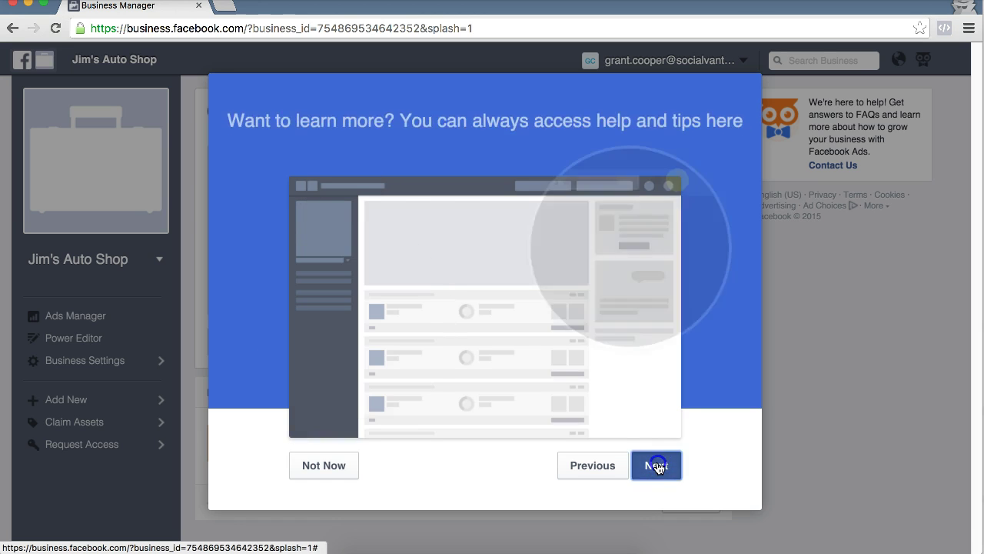
{"action": "left_click", "coordinate": [657, 467]}
{"action": "left_click", "coordinate": [522, 467]}
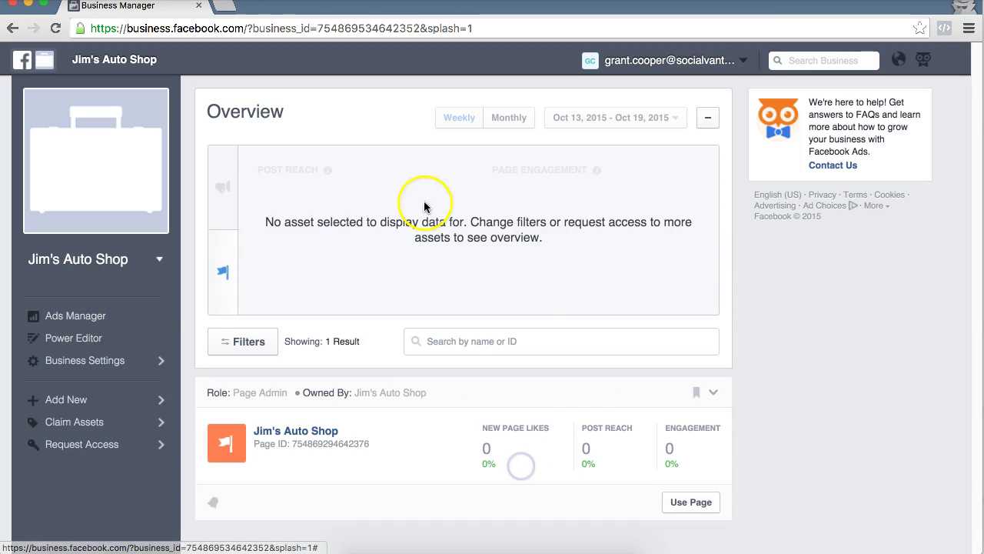